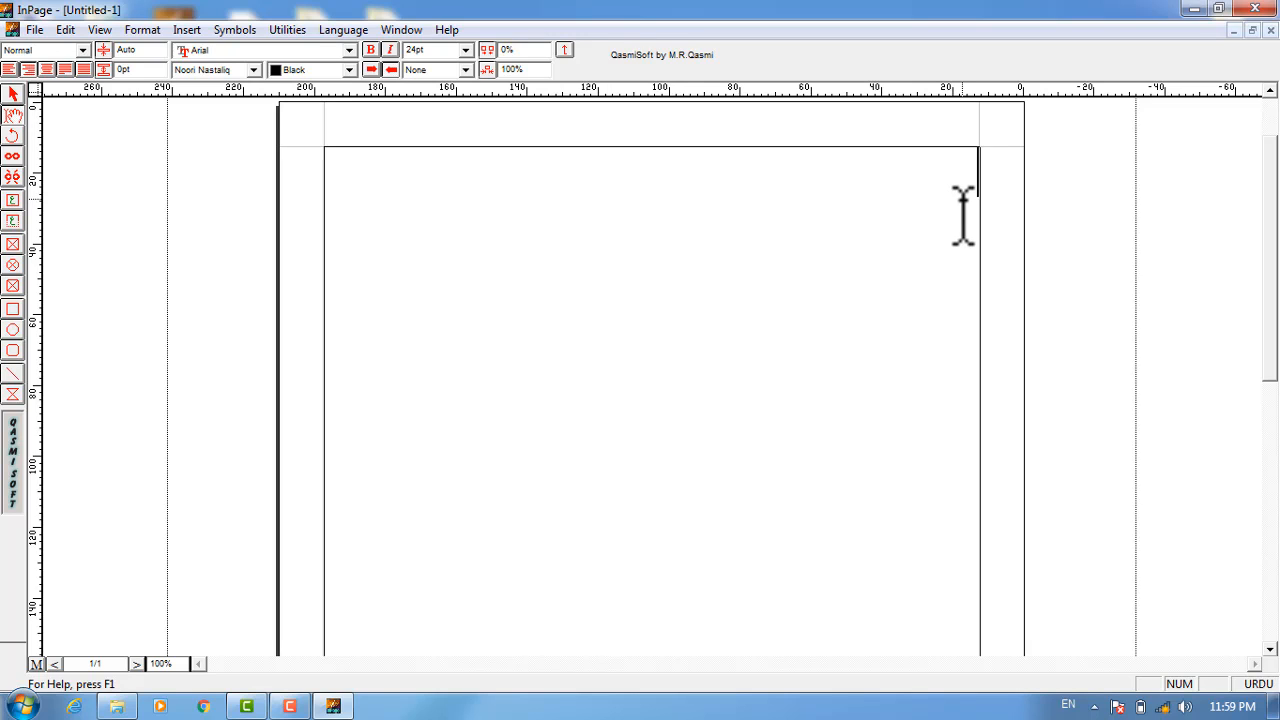
Confirm Phonetic as the keyboard layout in the keyboard preferences.
click(962, 215)
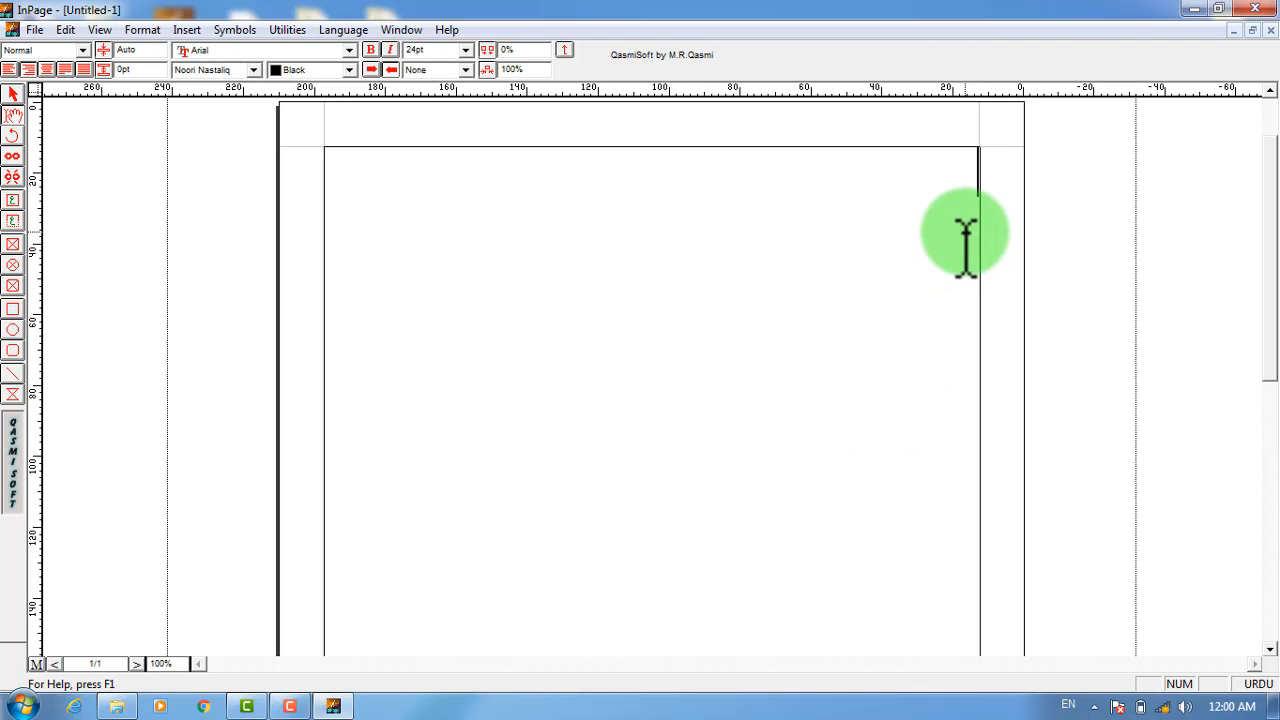
click(65, 30)
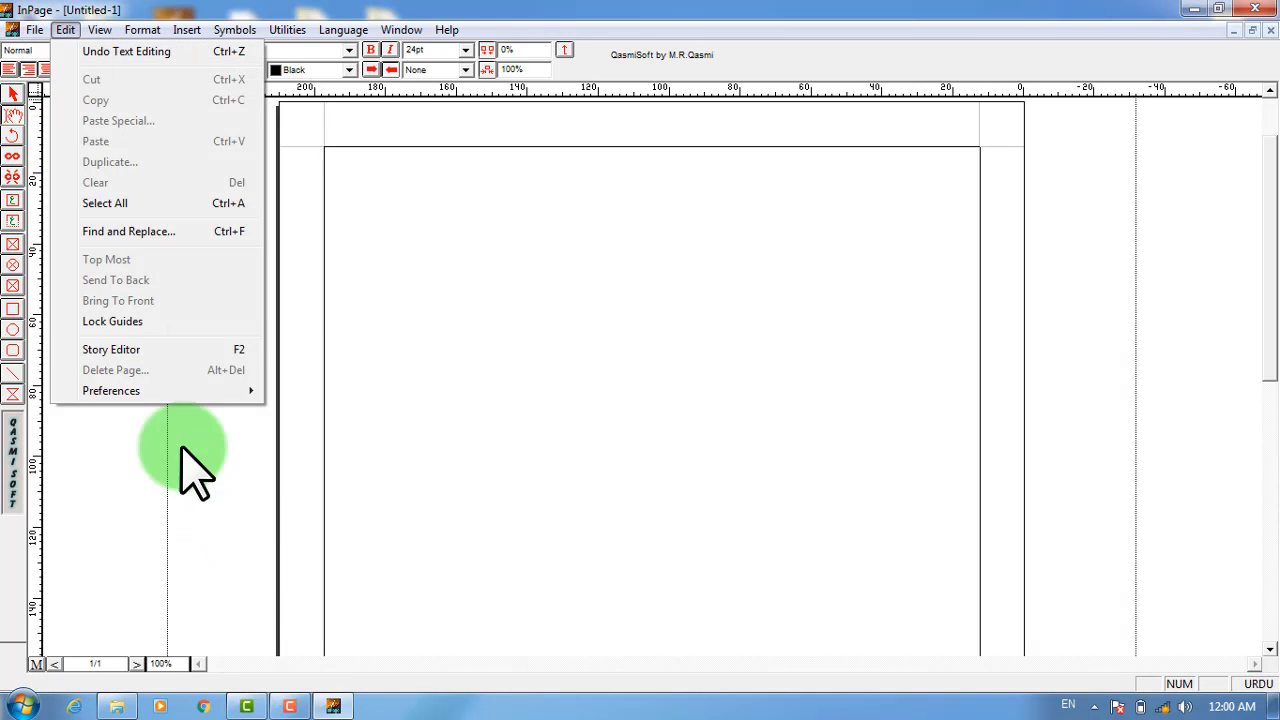
mouse_move(162, 390)
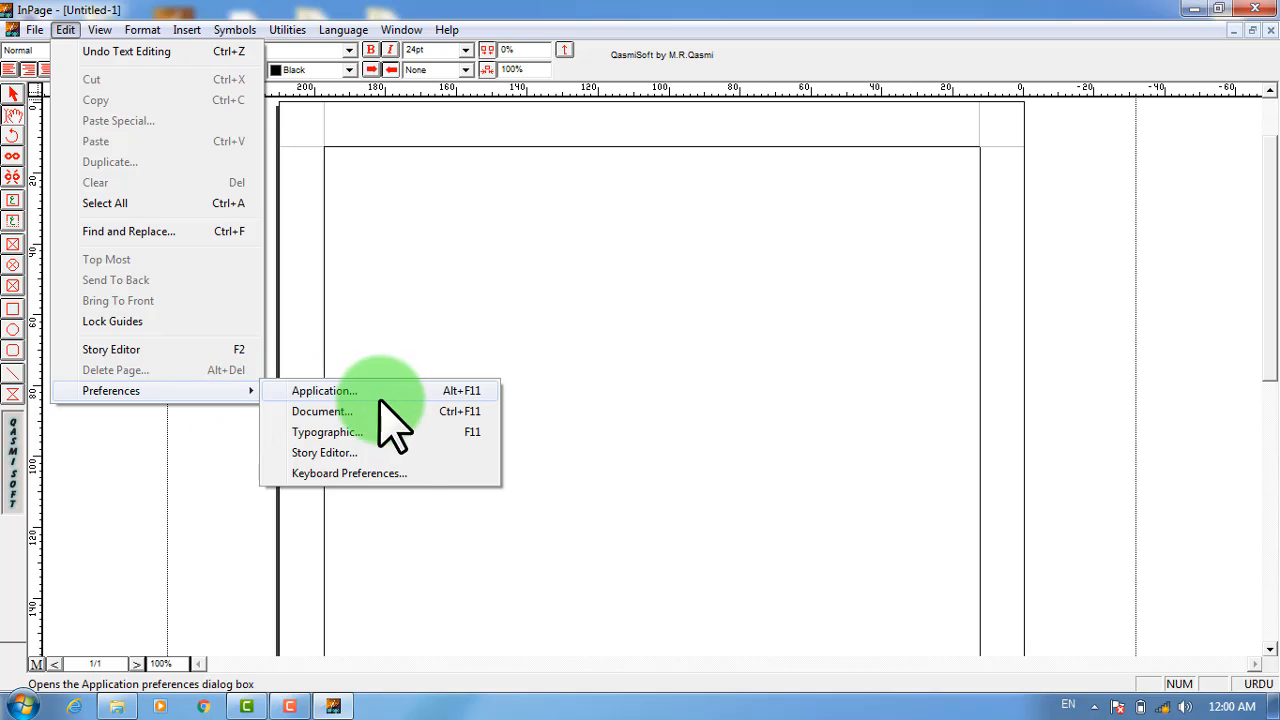
click(345, 473)
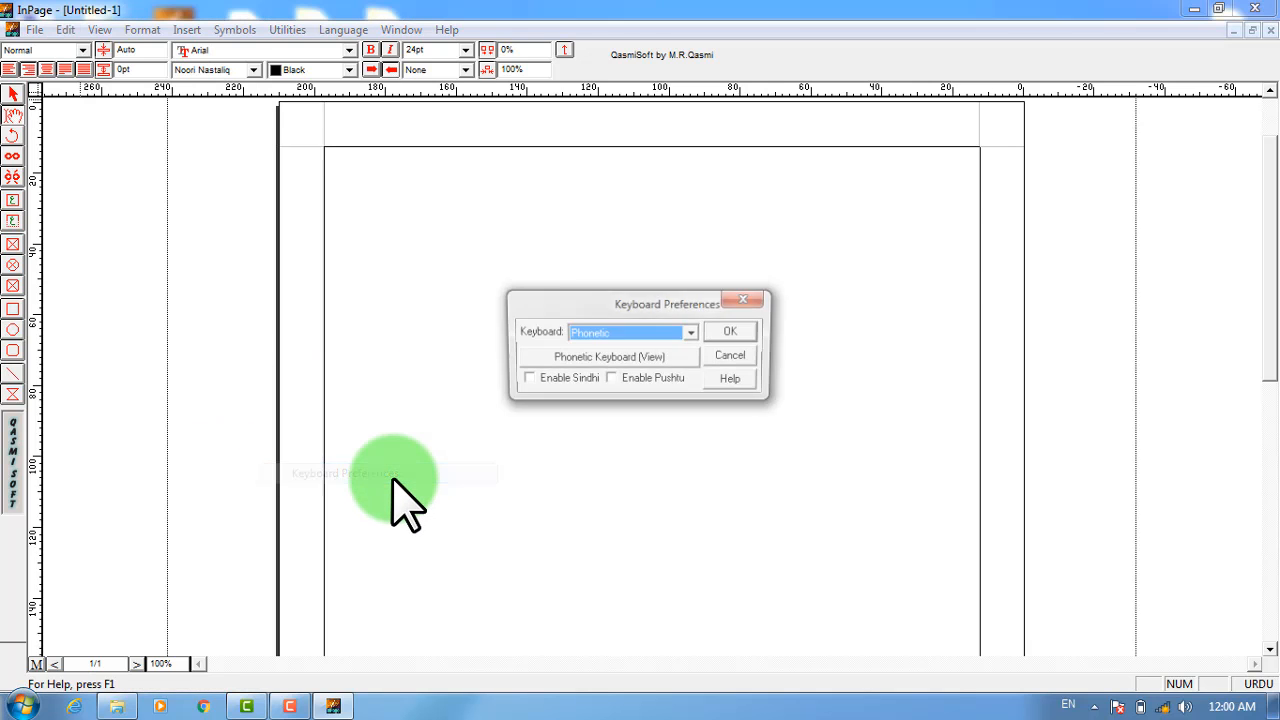
click(691, 333)
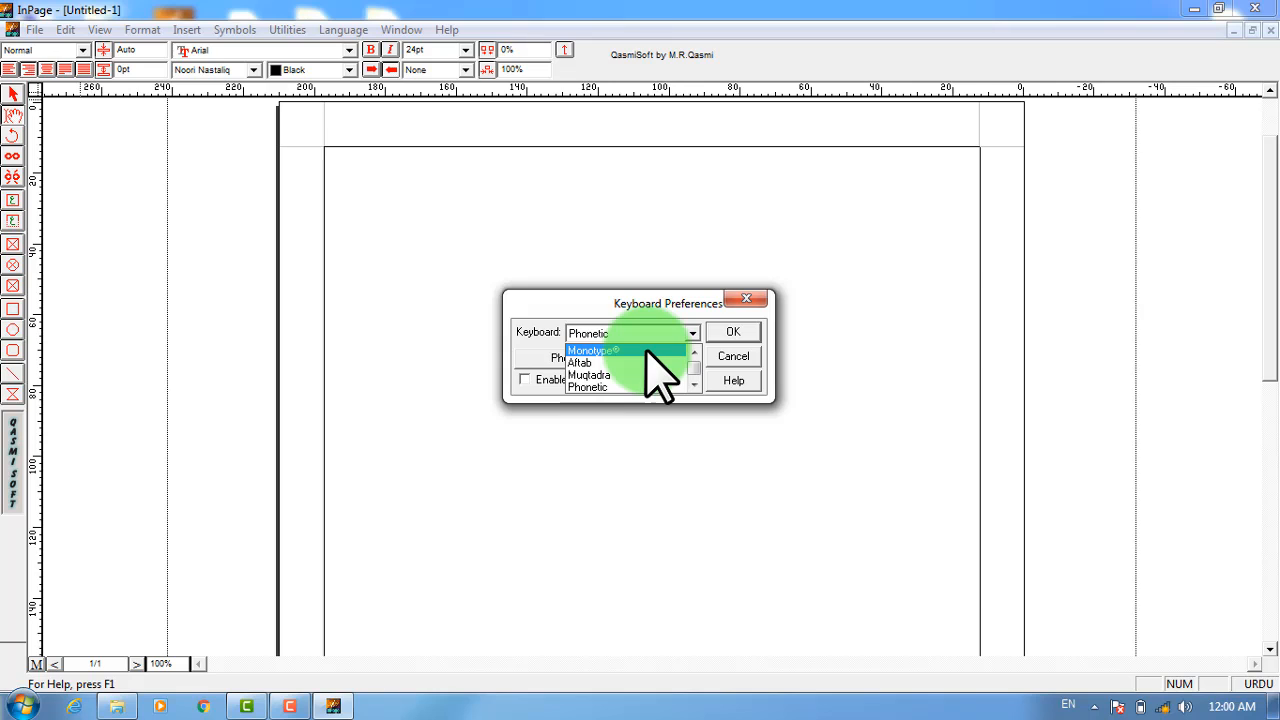
click(600, 298)
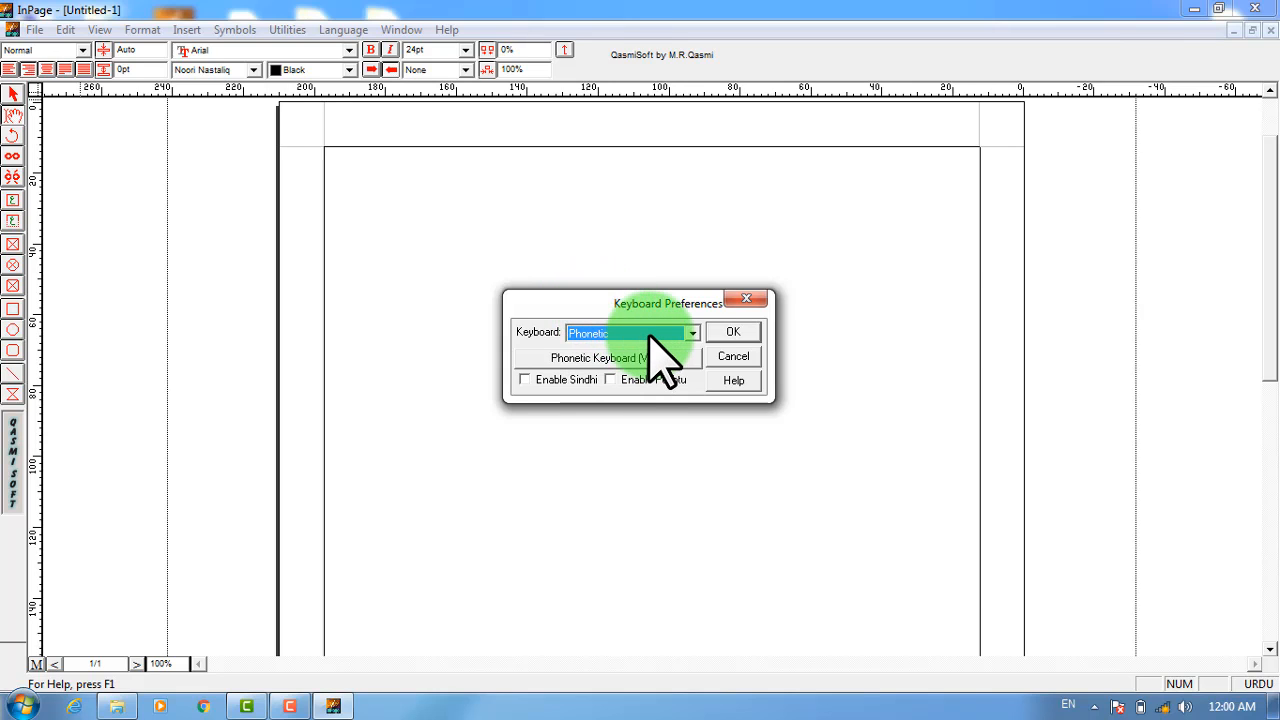
click(735, 330)
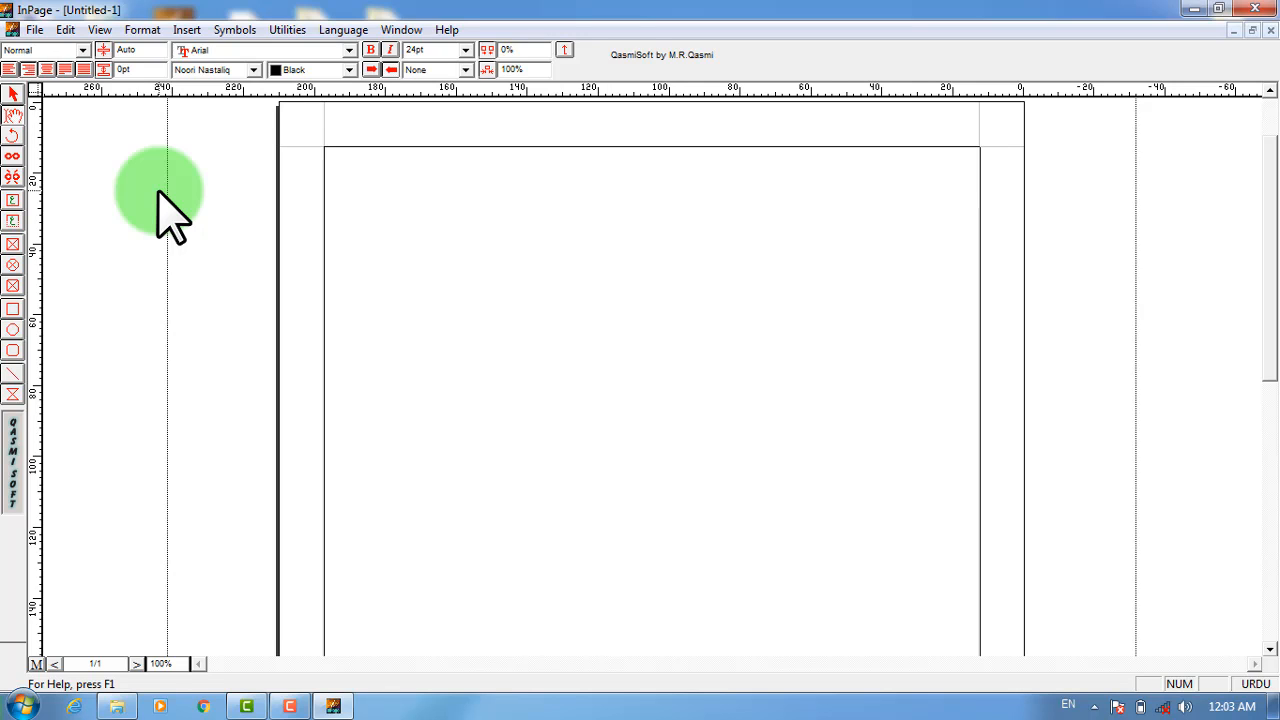
Enter the Urdu sentence "پاکستان کی کل آبادی کتنی ہے" on the first line without spaces between its words.
text(پاکستانکی)
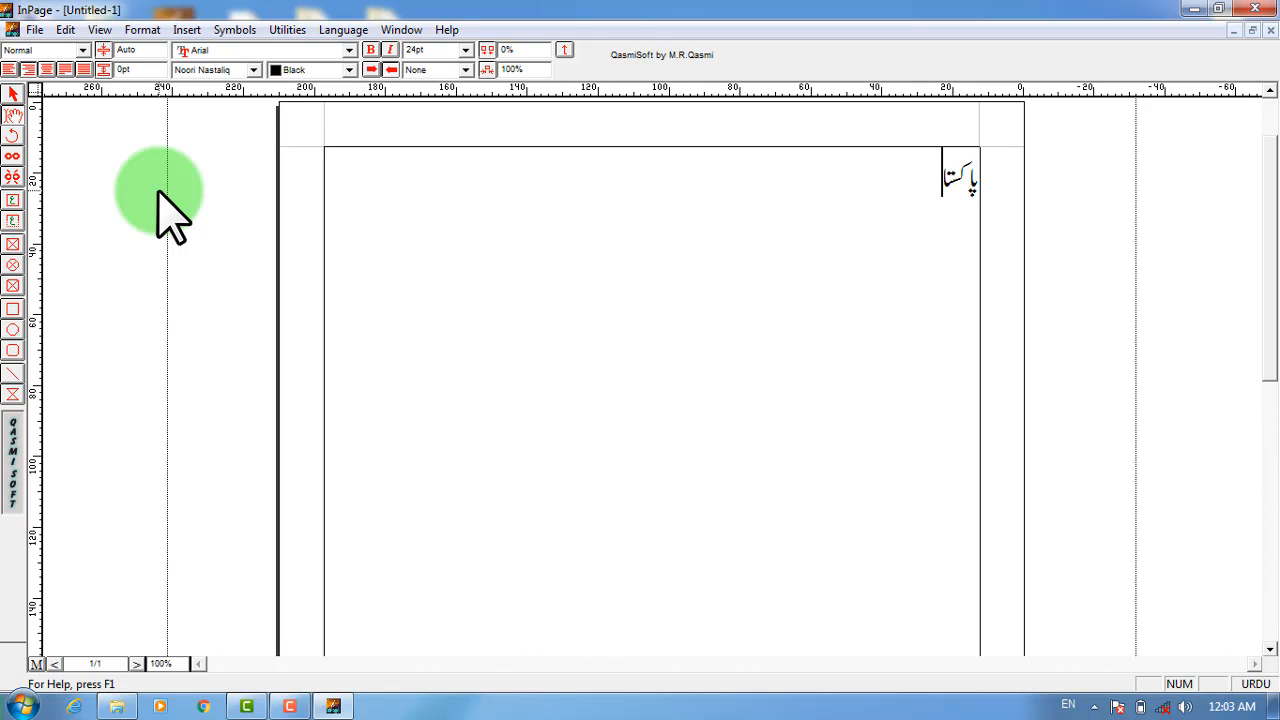
text(کلابادی)
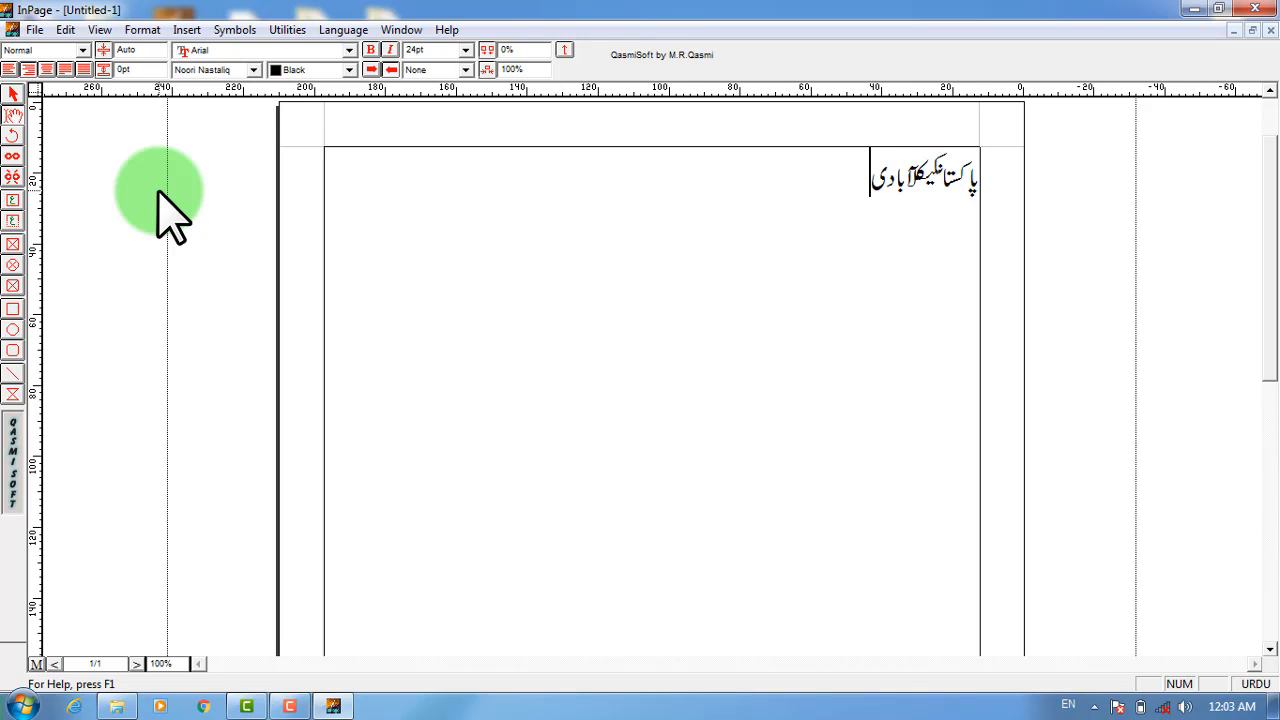
text(کتنی)
text(ے)
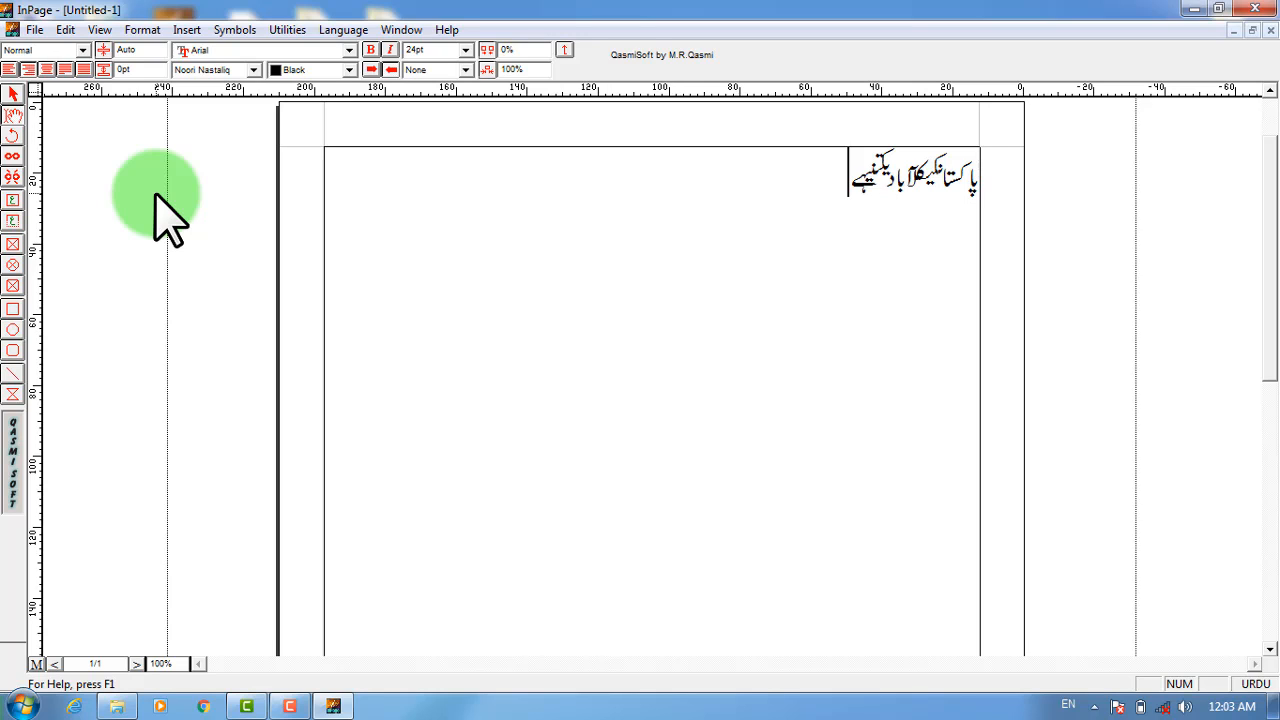
Go back through the Urdu sentence and insert spaces between its joined words.
key(Right)
key(Right)
key(Right)
key(Right)
key(Right)
key(Right)
key(Right)
key(Right)
key(Right)
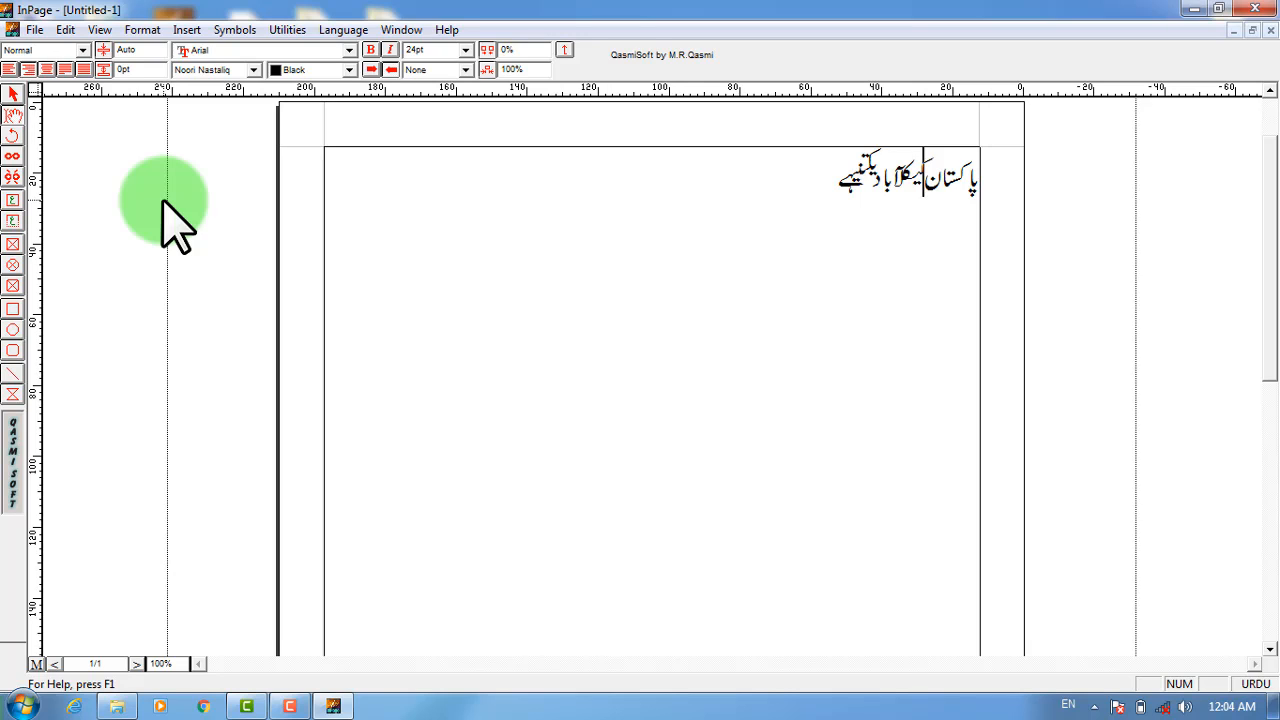
key(Left)
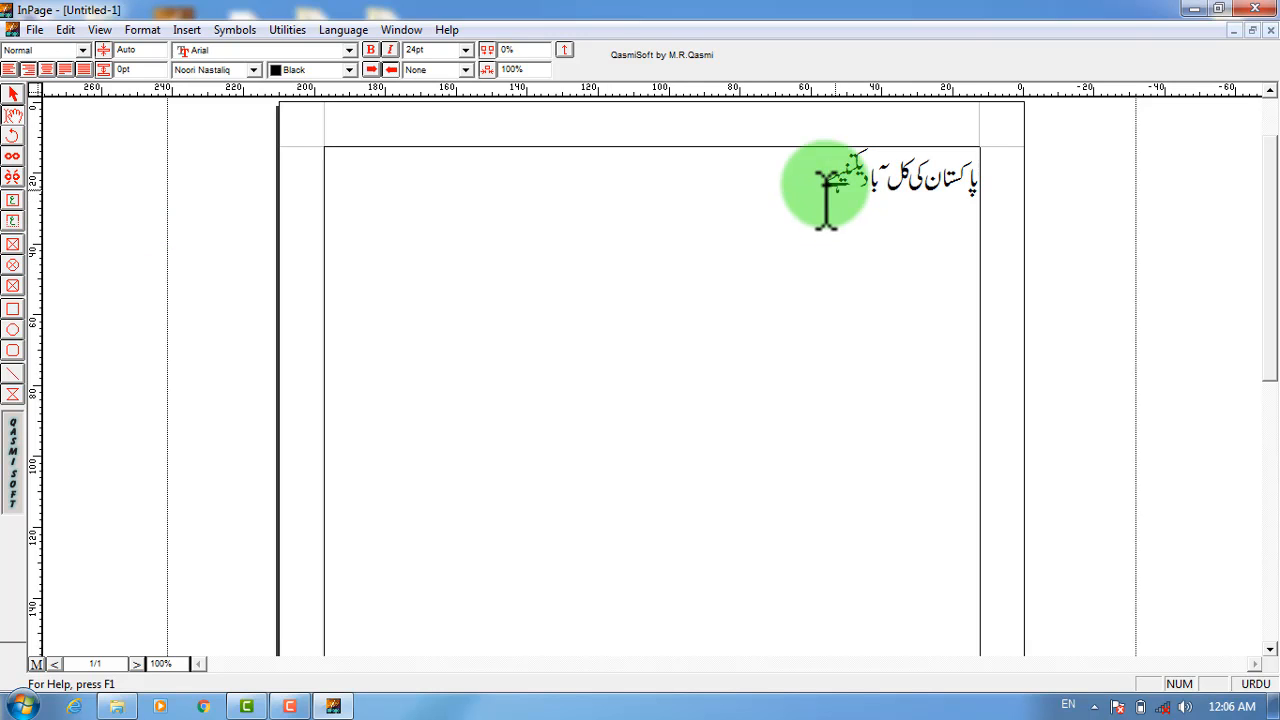
Replace the whole line with the properly spaced sentence "پاکستان کی کل آبادی کتنی ہے،".
drag(823, 180, 980, 134)
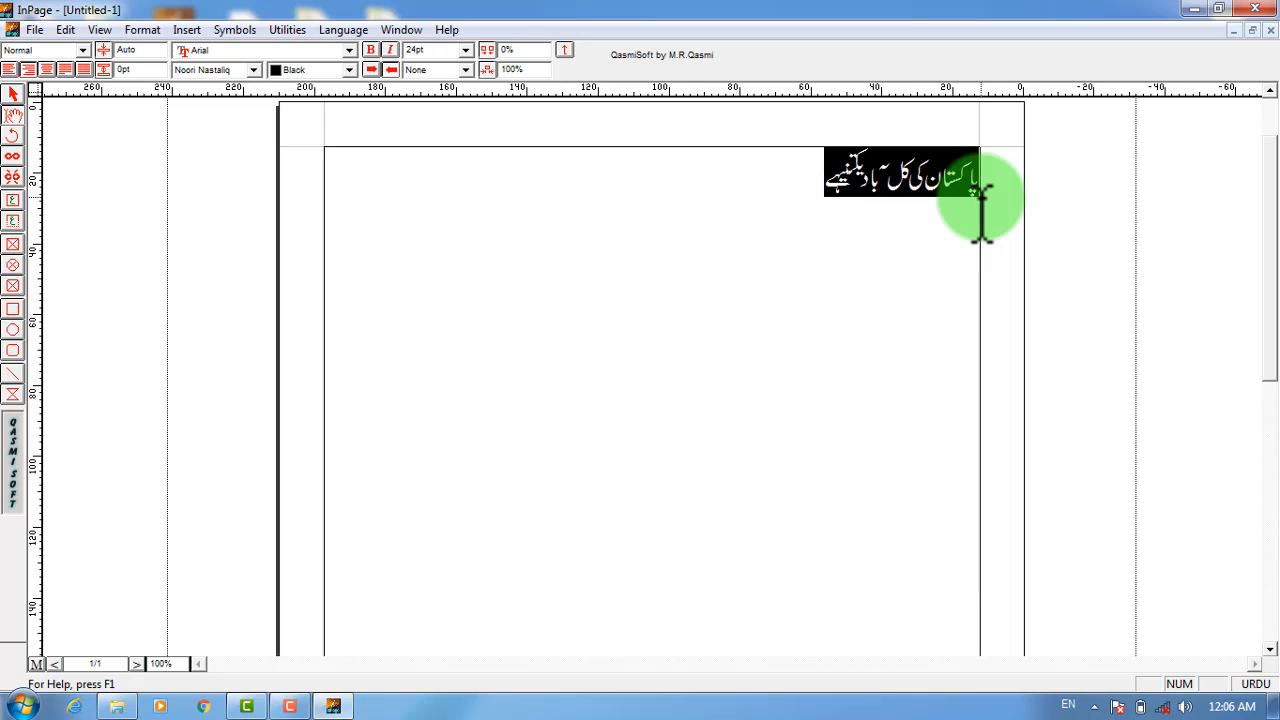
key(Delete)
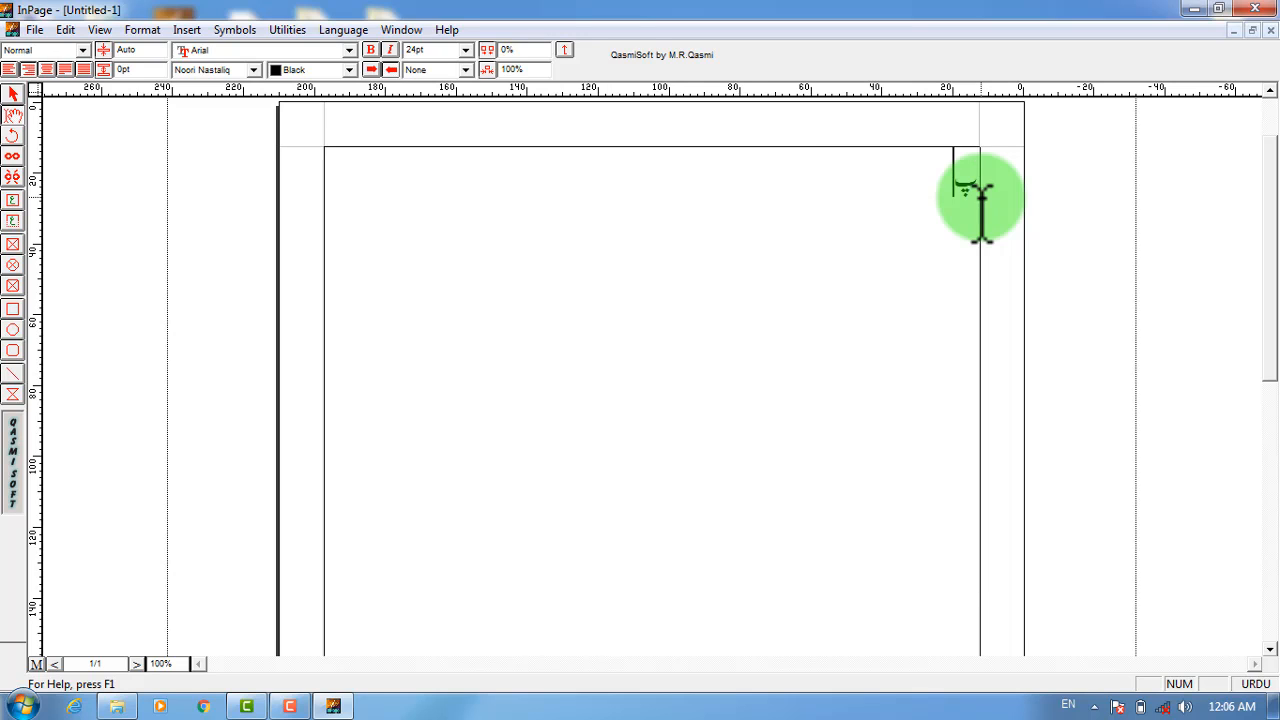
text(پاکستان)
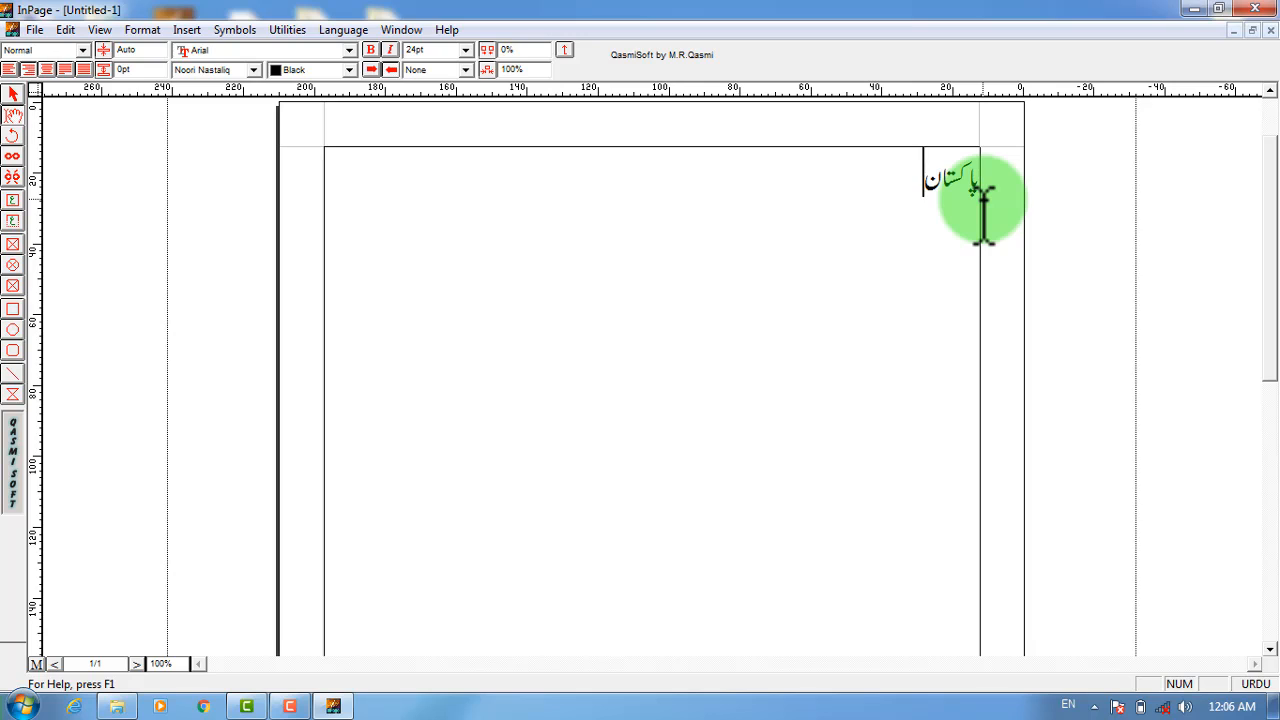
text(کی کل آبادی)
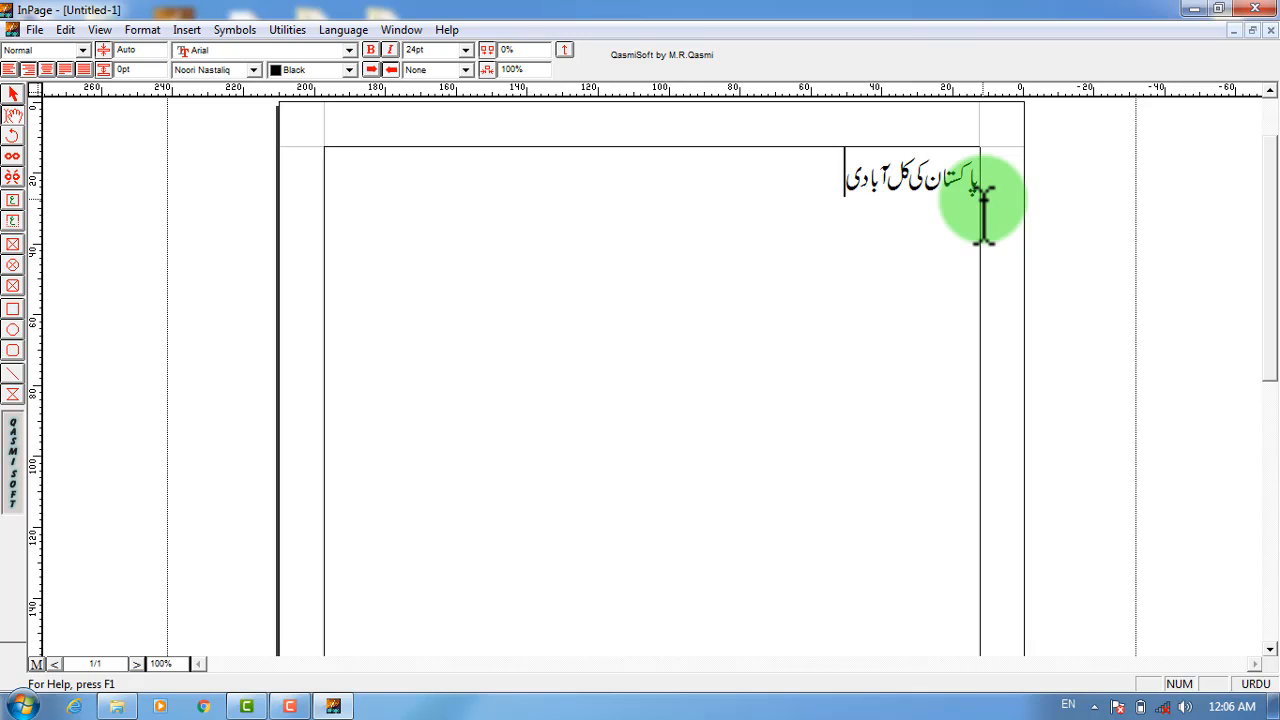
text( کتنی ہے،)
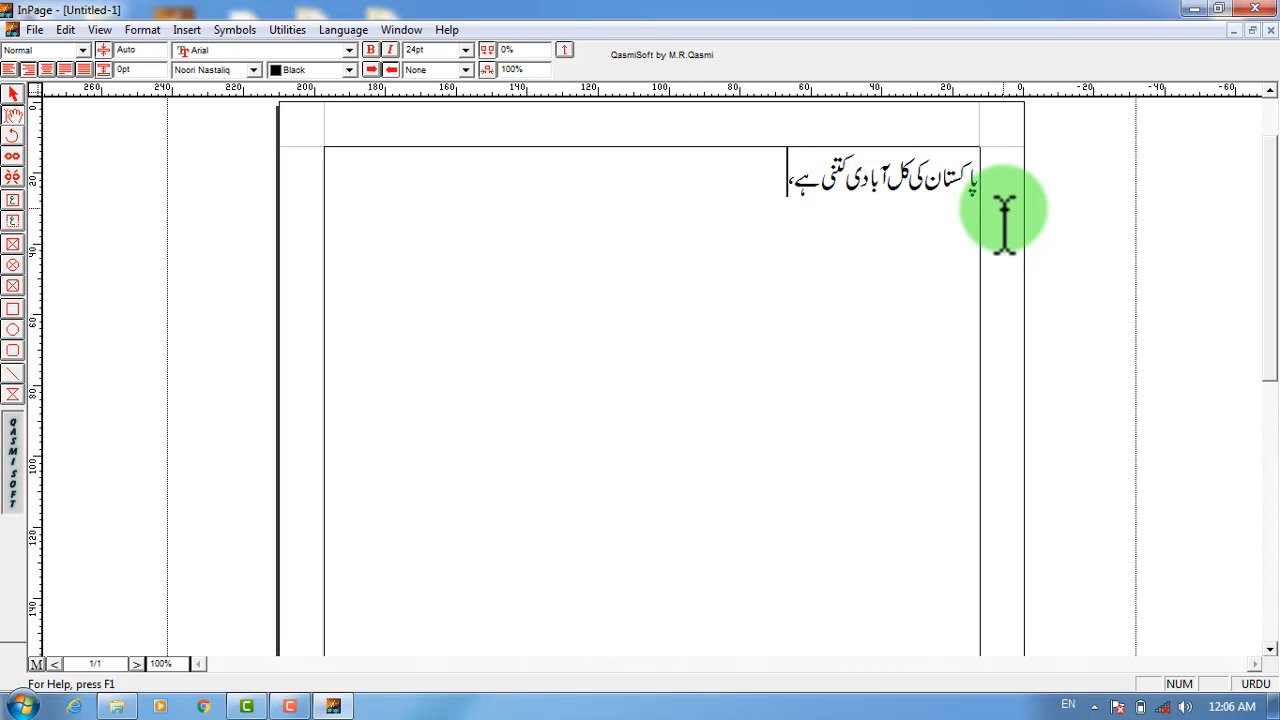
Continue the line with "پاکستان کی بائیس کروڑ ہے", keeping a space between the words.
text( پاکستانکی)
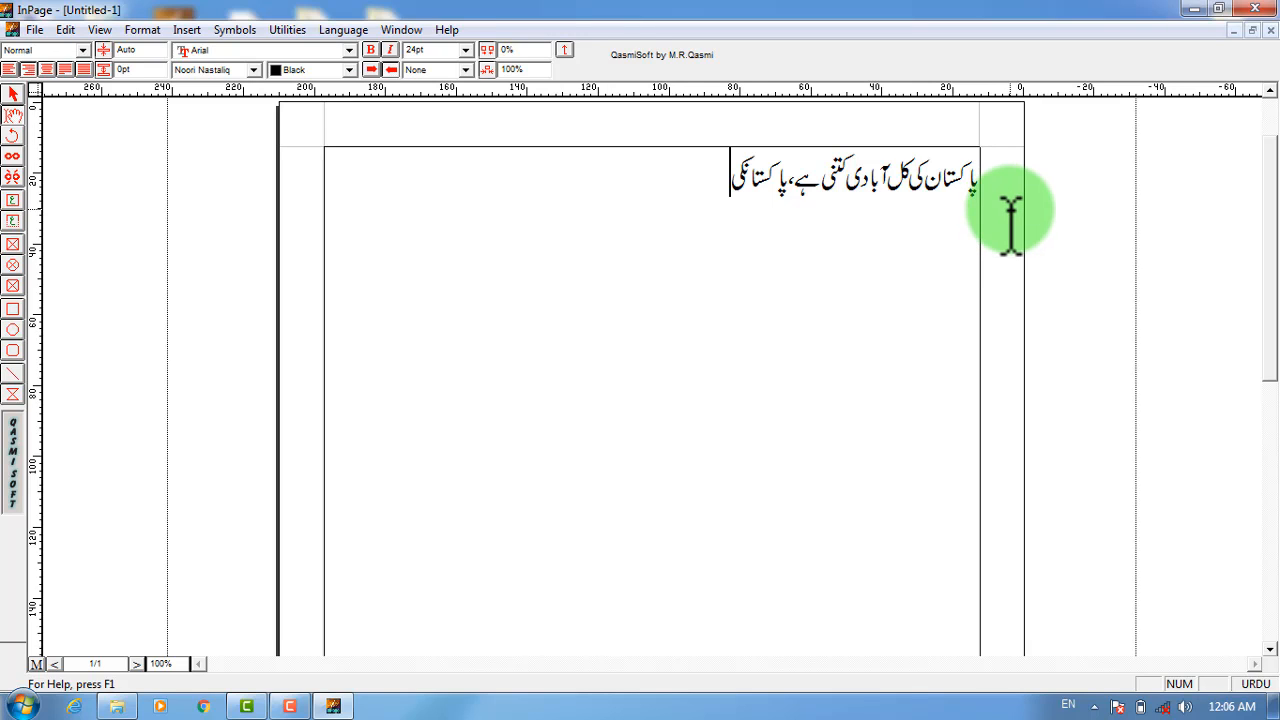
key(BackSpace)
key(BackSpace)
text(کی)
text(با)
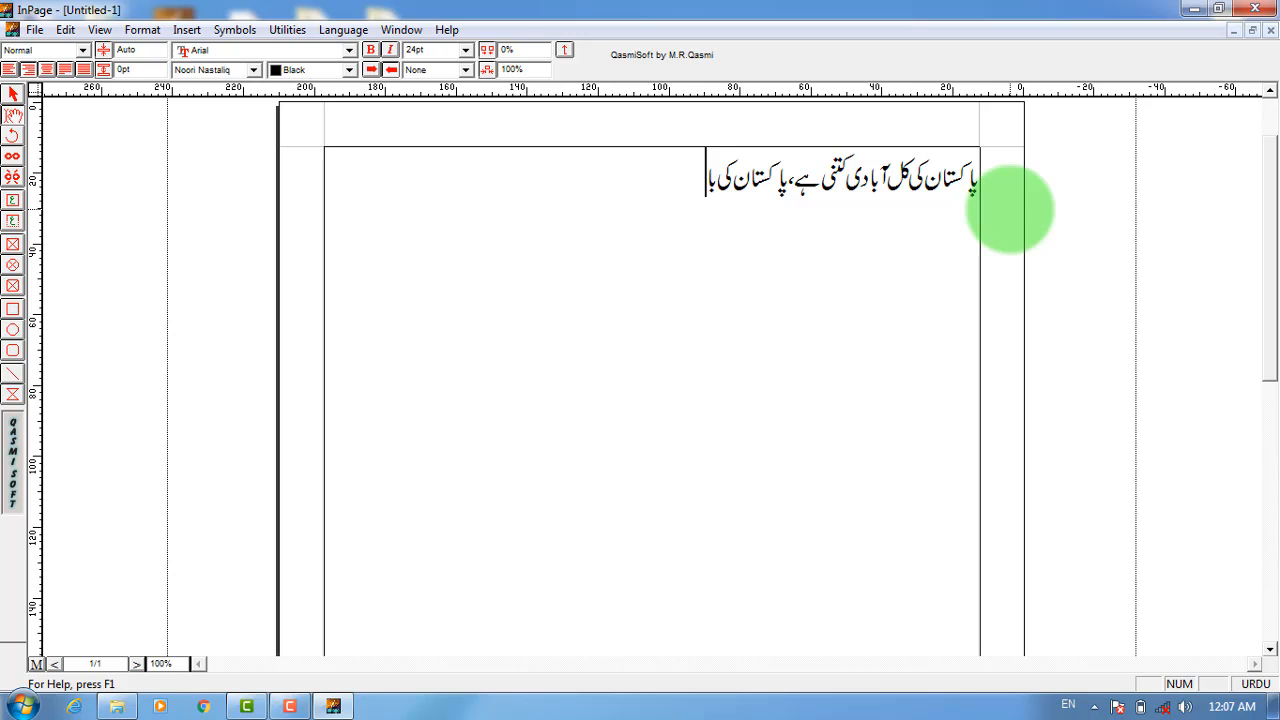
text(ئیس کرو)
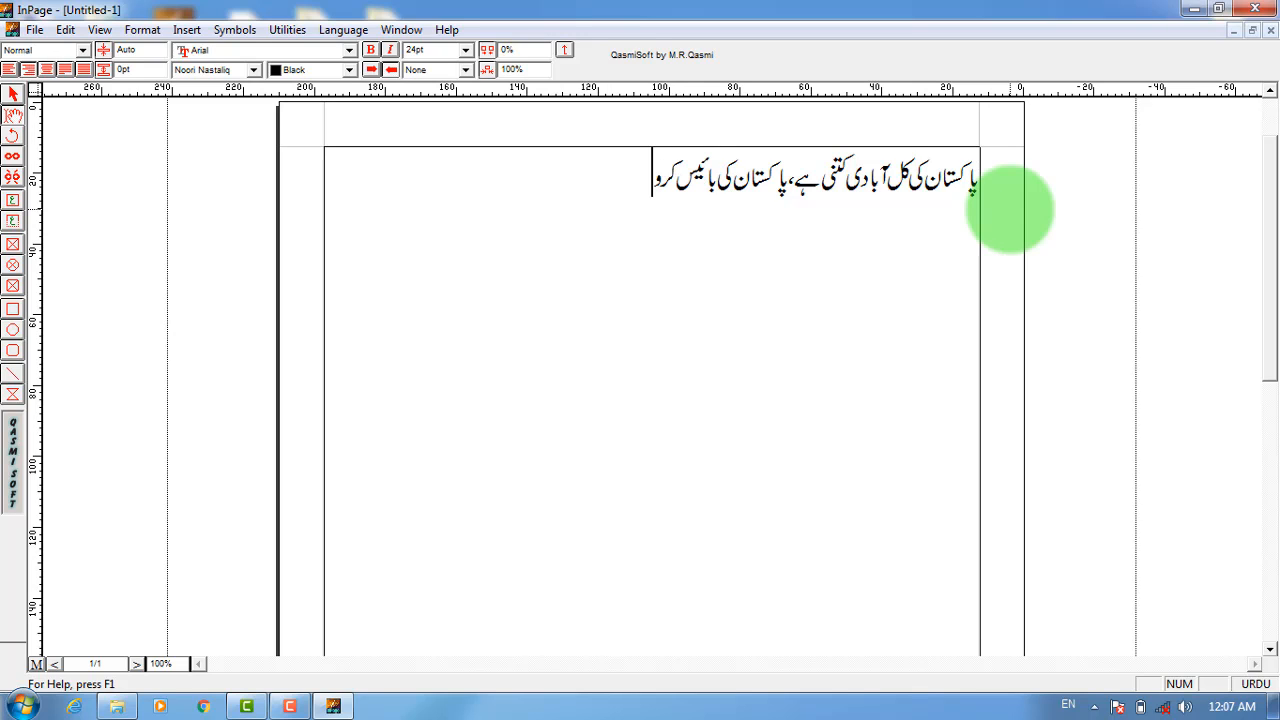
text(ڑ ہے)
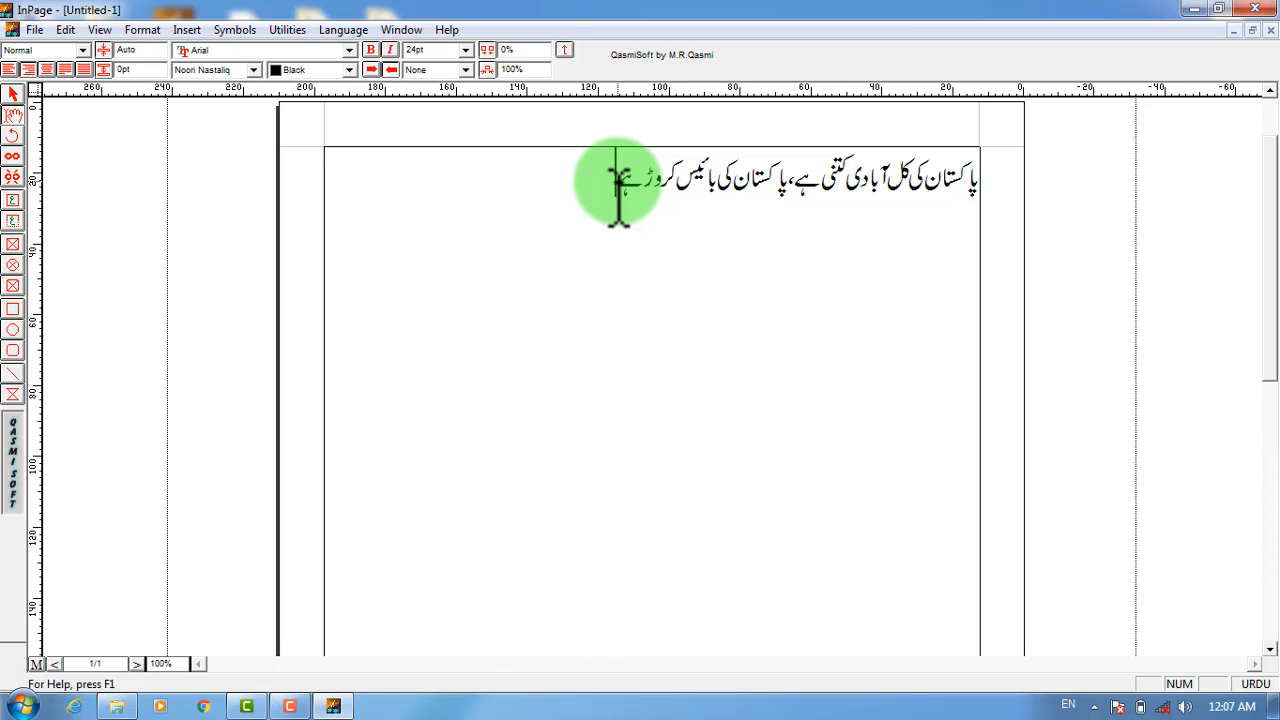
Try out line breaks and tab spacing after the end of the Urdu sentence.
key(Return)
key(BackSpace)
key(Tab)
key(Tab)
key(Tab)
key(Tab)
key(Tab)
key(Return)
key(Return)
key(Return)
key(Return)
key(Return)
Delete the extra blank lines and tab spacing after the Urdu sentence.
key(BackSpace)
key(BackSpace)
key(BackSpace)
key(BackSpace)
key(BackSpace)
key(BackSpace)
key(BackSpace)
key(BackSpace)
key(BackSpace)
key(BackSpace)
key(BackSpace)
key(BackSpace)
key(BackSpace)
key(BackSpace)
key(BackSpace)
key(BackSpace)
key(BackSpace)
key(BackSpace)
key(BackSpace)
key(BackSpace)
key(BackSpace)
key(BackSpace)
key(BackSpace)
Change the typing language to English and add the test text "kkljk" after the Urdu sentence.
click(1256, 684)
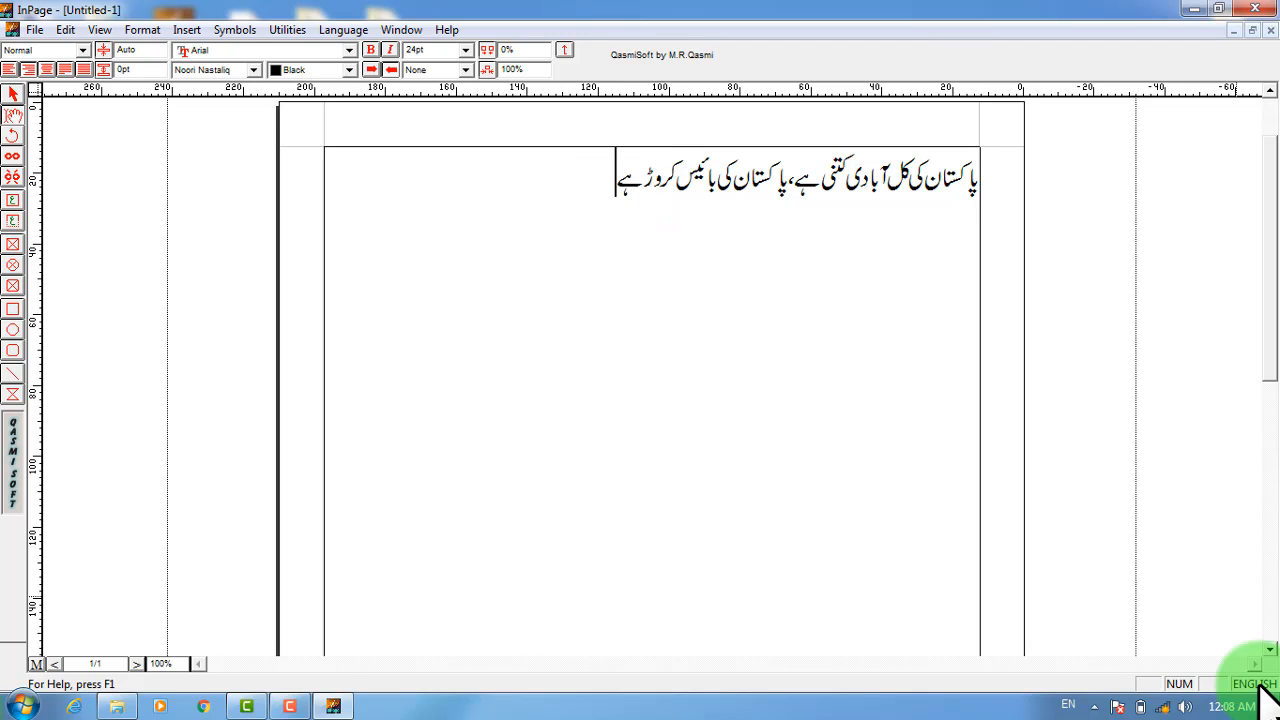
text(kkljk)
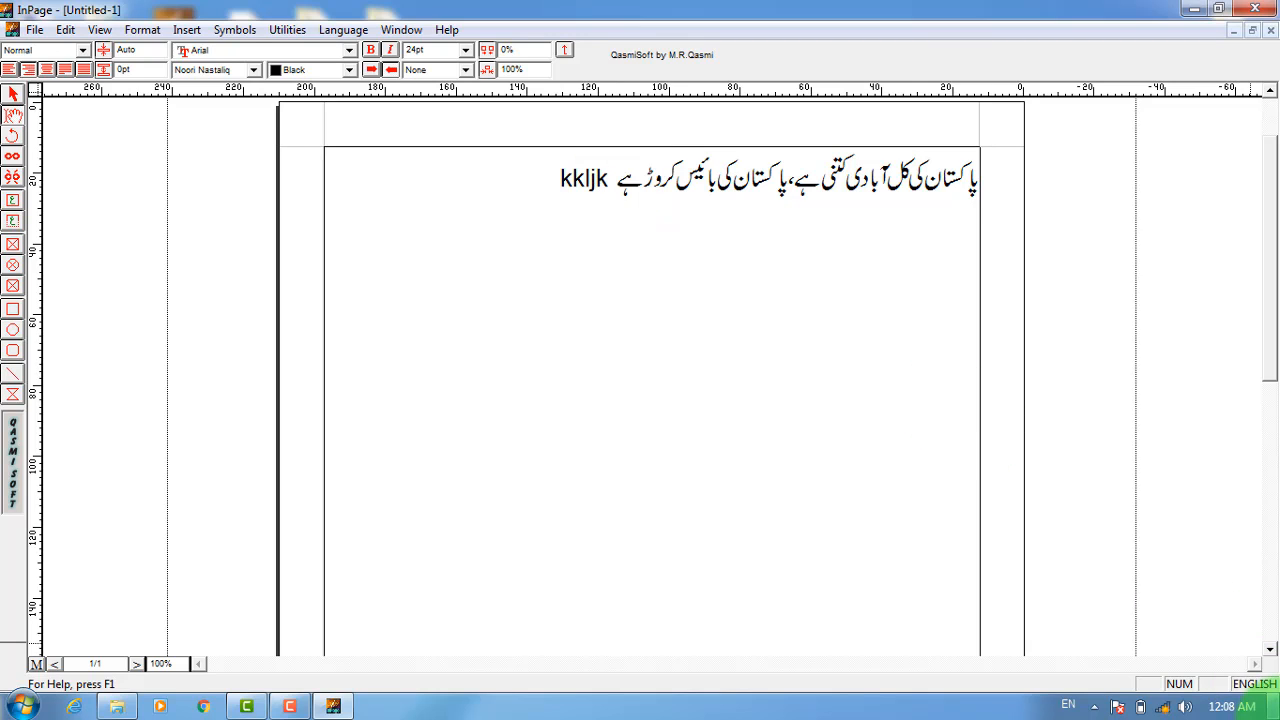
Return the typing language to Urdu and select the last four letters of the English test text.
click(1250, 684)
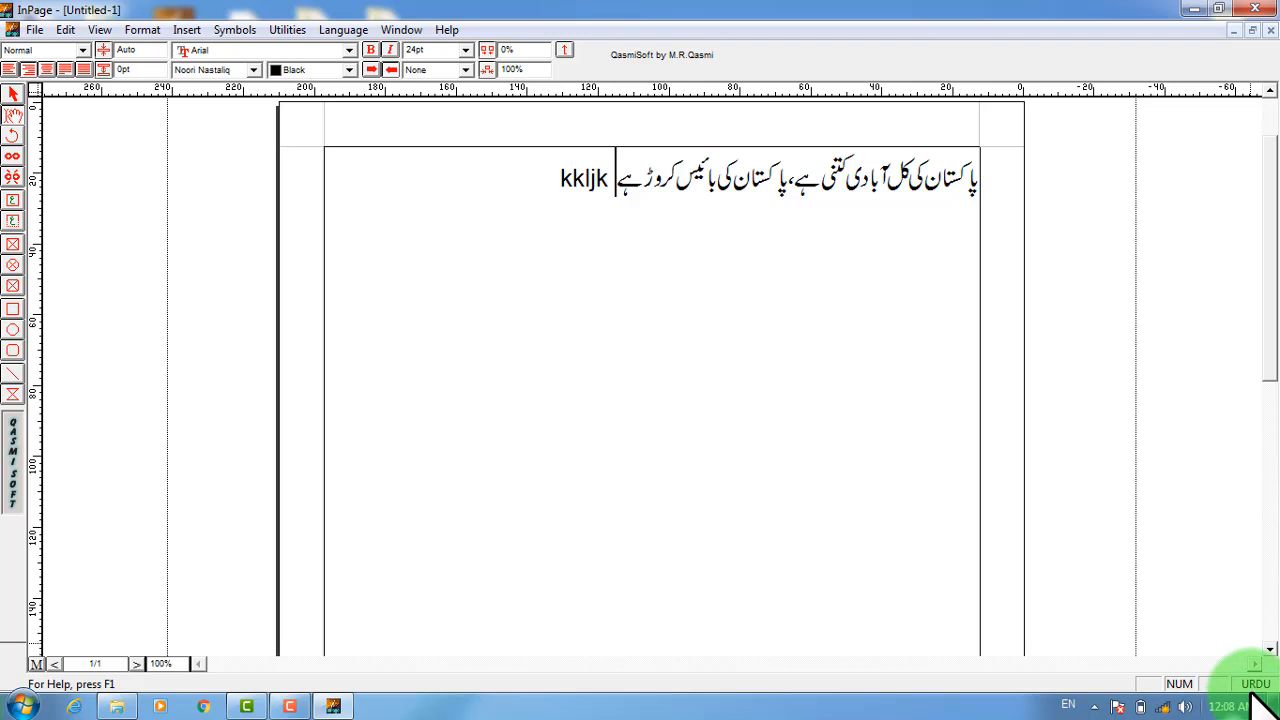
key(shift+Left)
key(shift+Left)
key(shift+Left)
key(shift+Left)
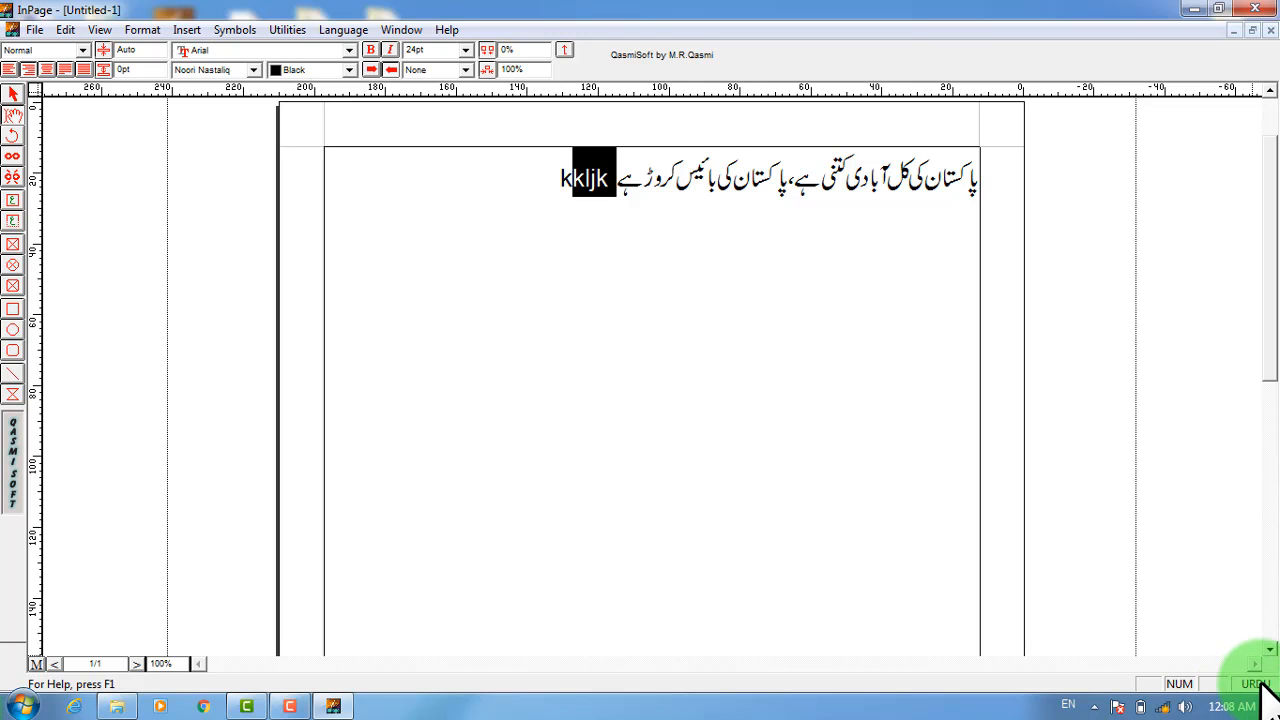
click(1261, 683)
click(1262, 684)
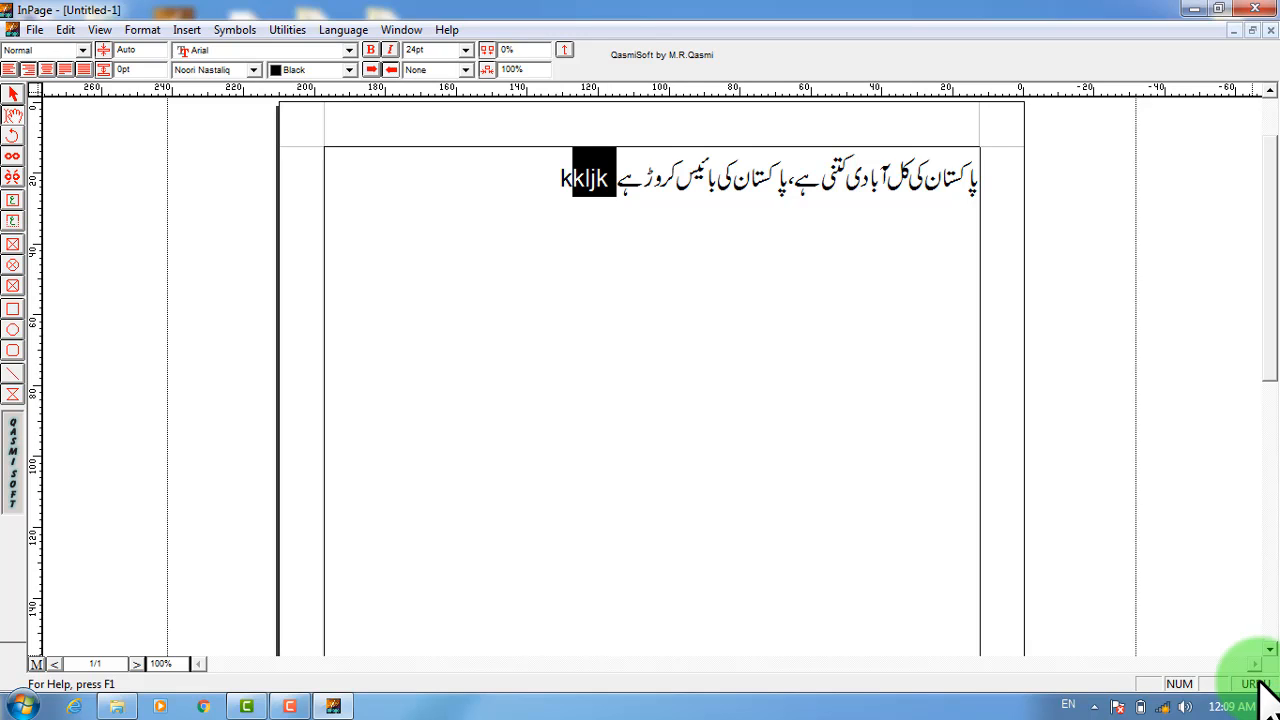